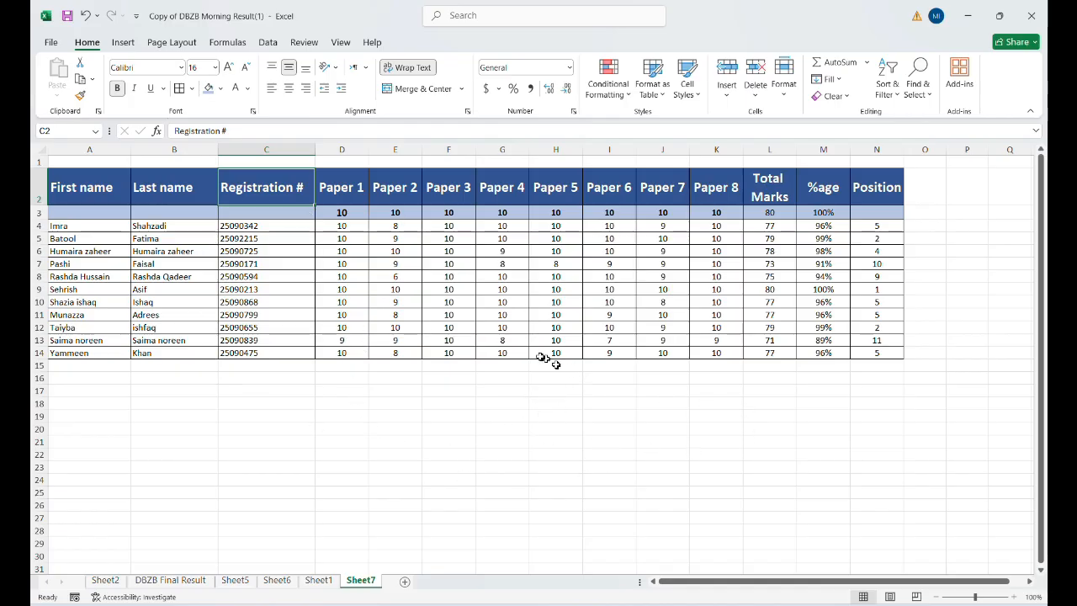
Step: Add the header "Average" in cell O2, beside the Position column
left_click(929, 191)
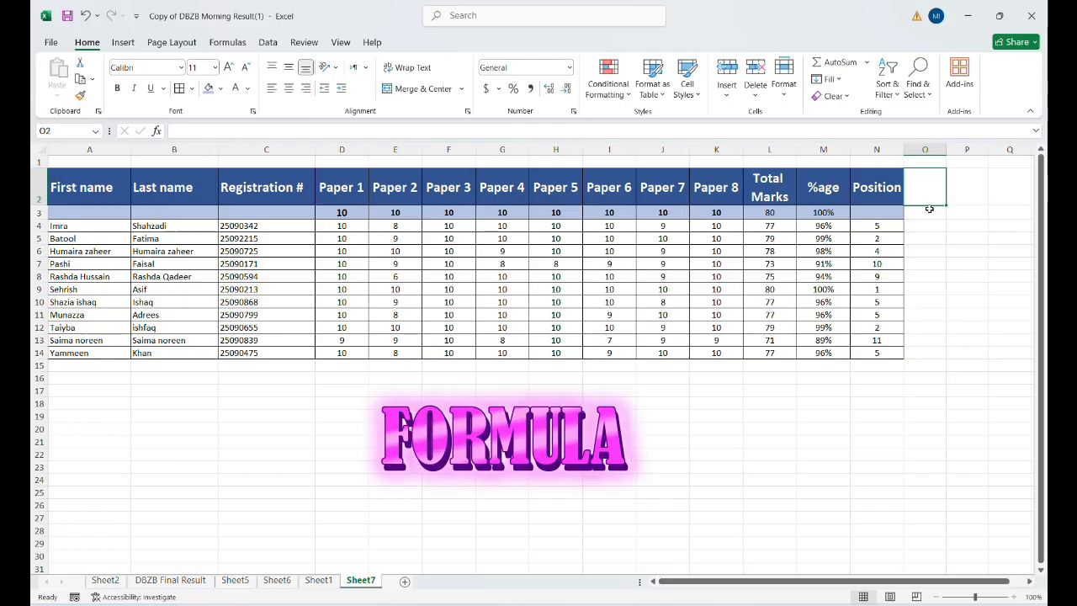
type("A")
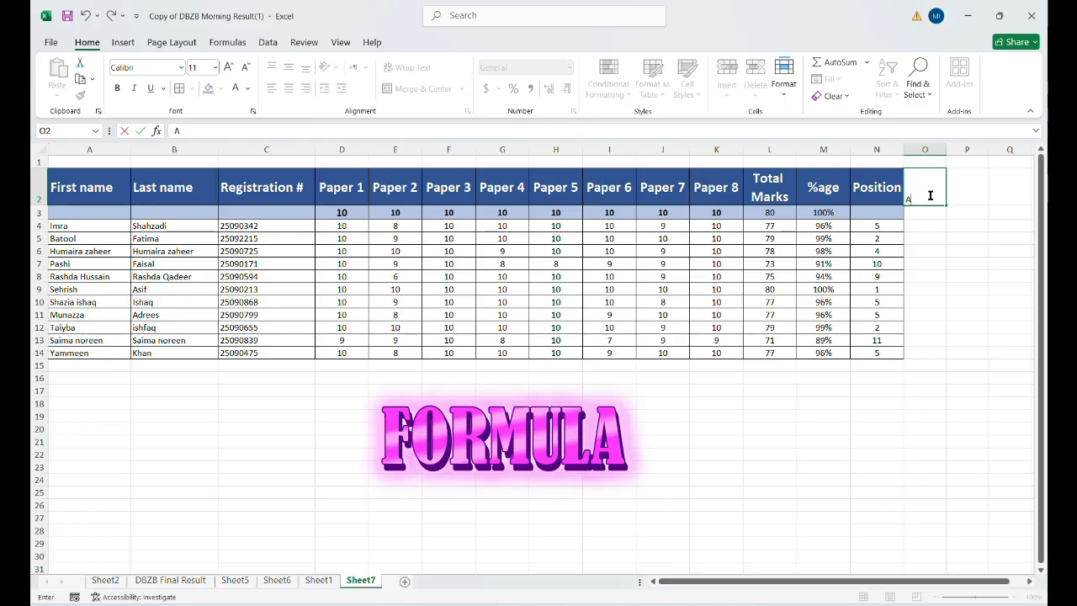
type("verag")
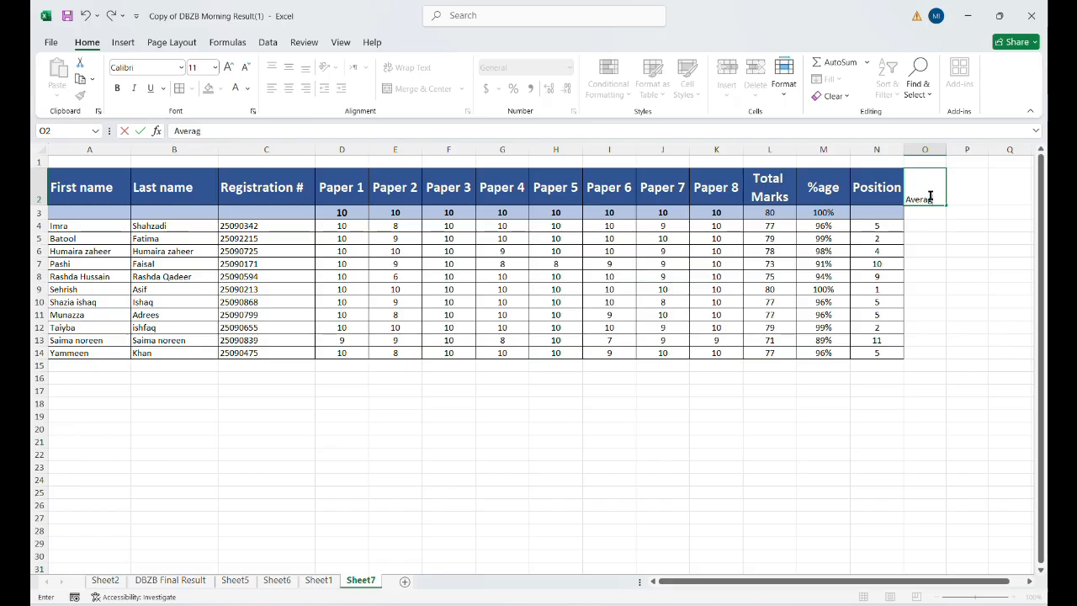
type("e")
Step: Calculate the first student's average in O4 from the eight paper marks with =AVERAGE(D4:K4)
left_click(934, 226)
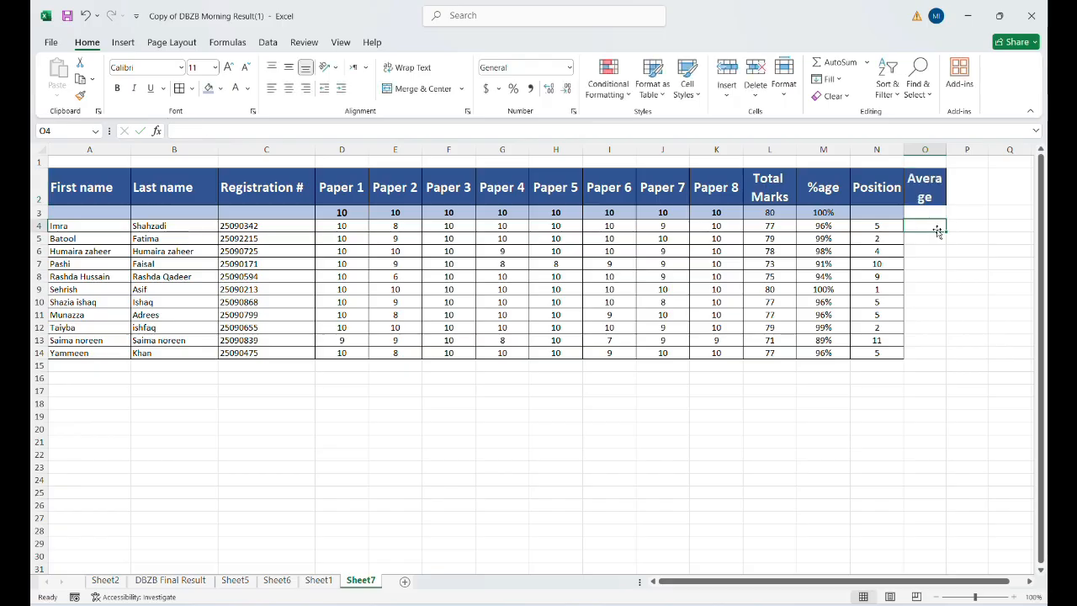
type("=")
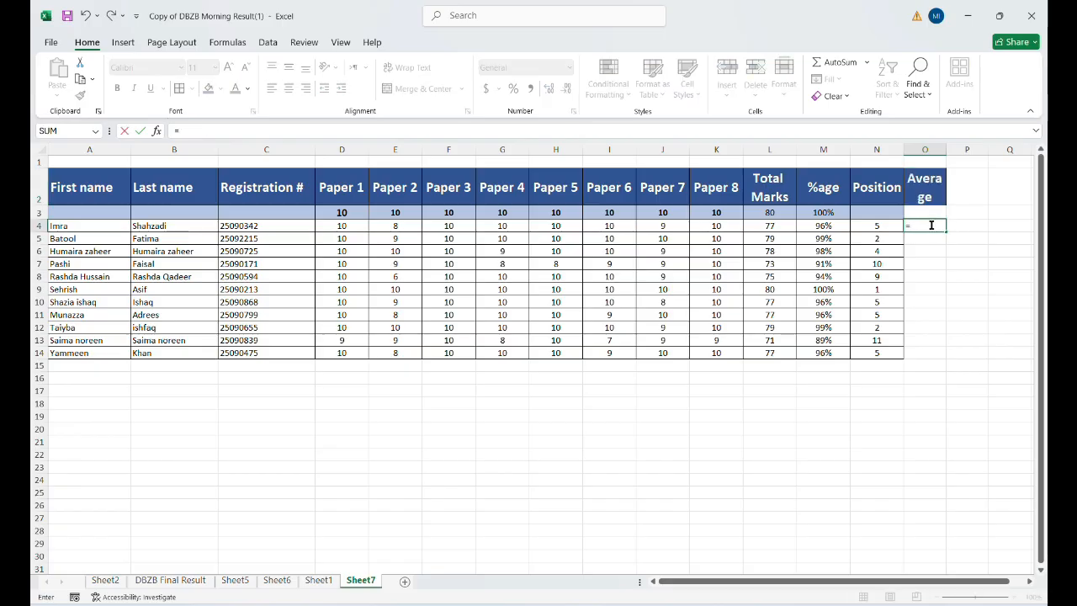
type("Avera")
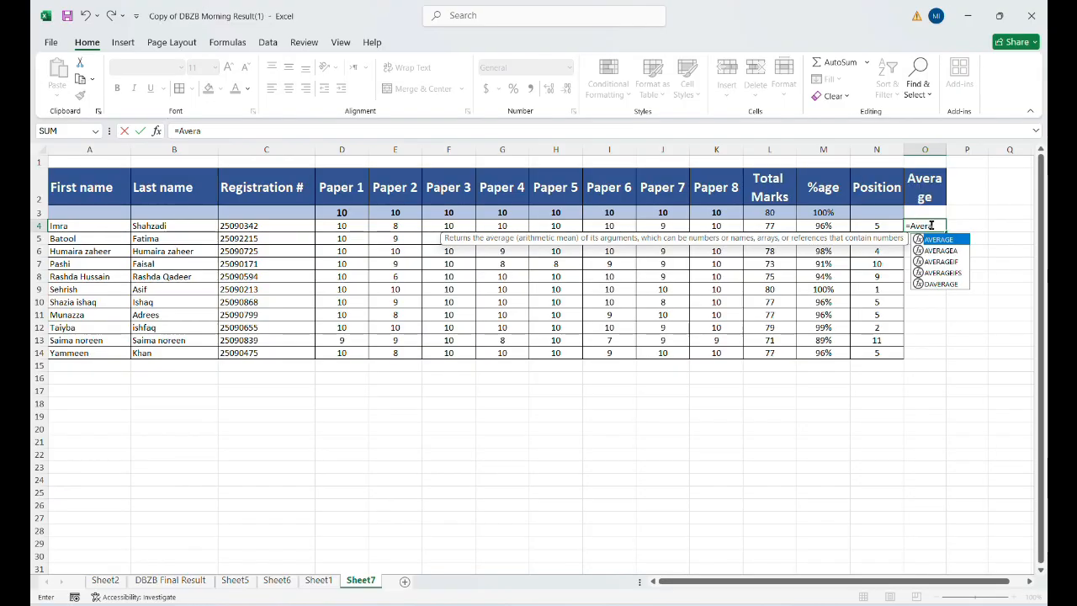
type("ge(")
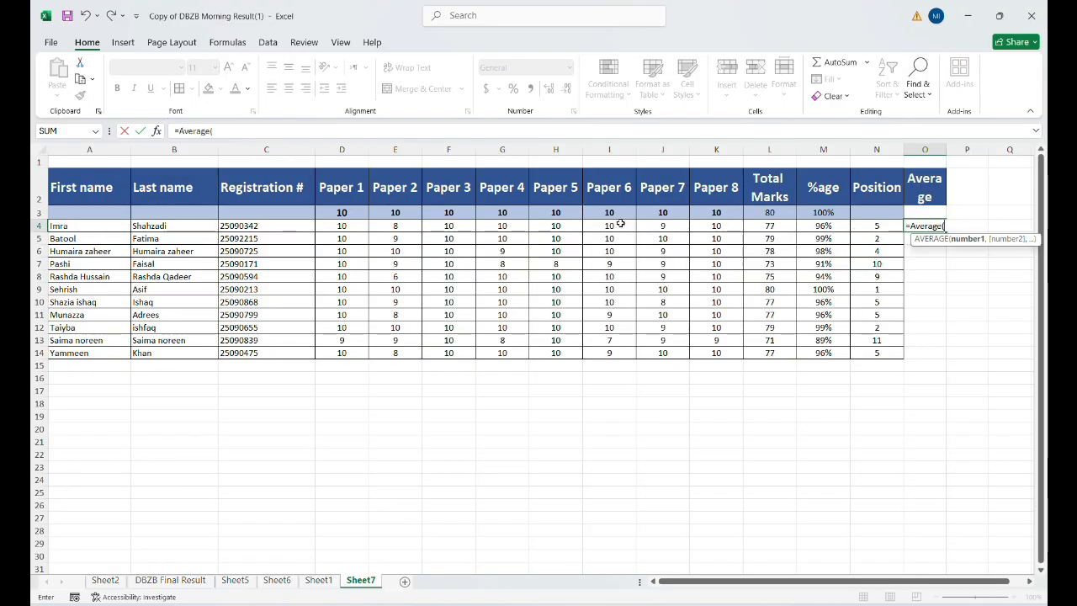
left_click_drag(344, 224, 715, 224)
key("Return")
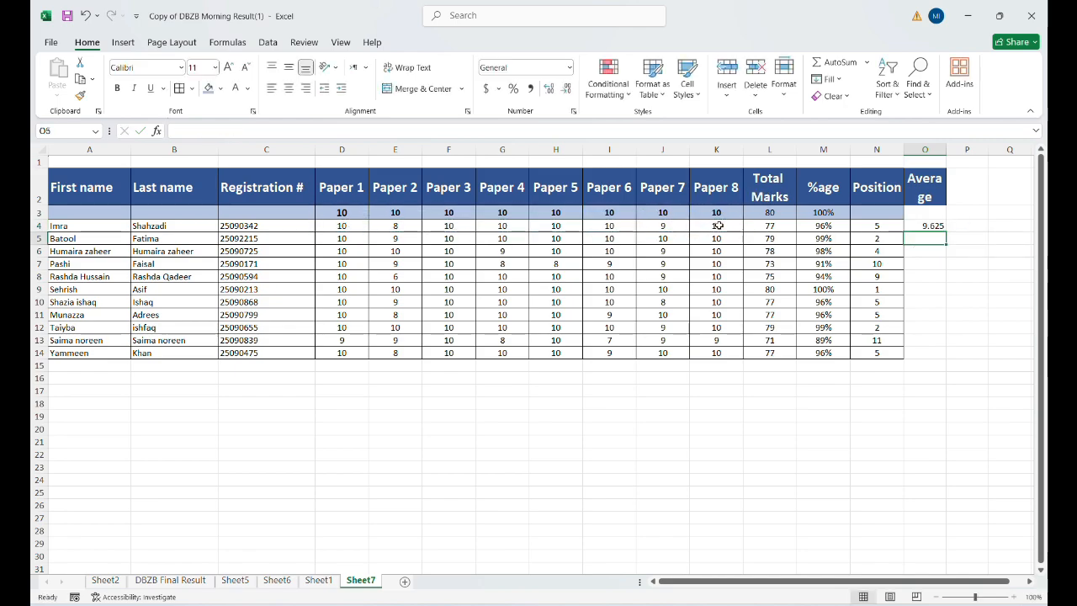
Step: Fill the average formula from O4 down to O14 and widen column O to fit its header on one line
left_click(943, 227)
left_click_drag(947, 233, 948, 356)
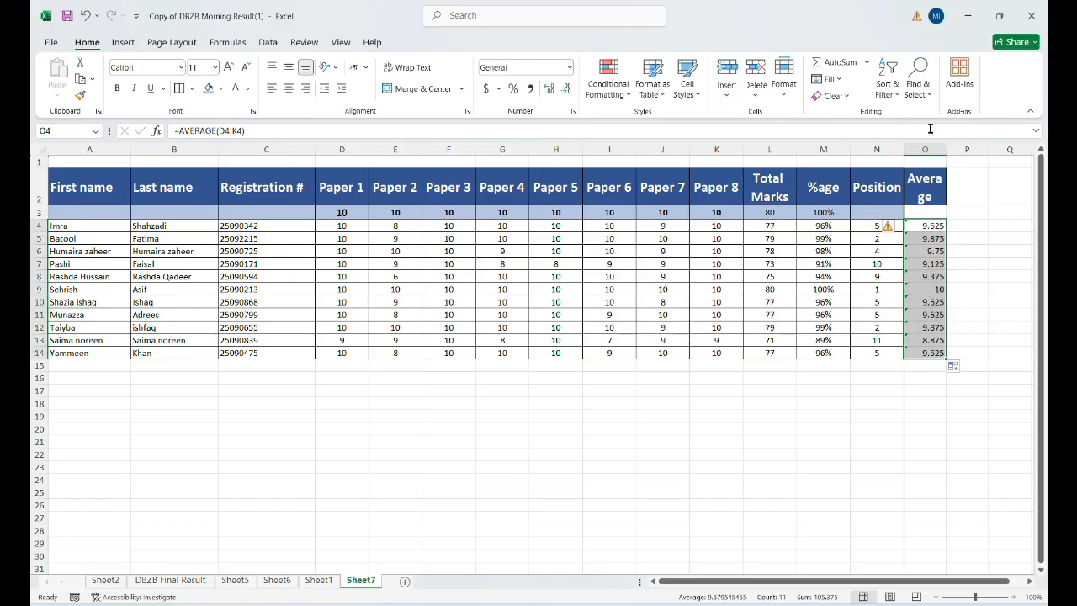
left_click_drag(947, 150, 972, 155)
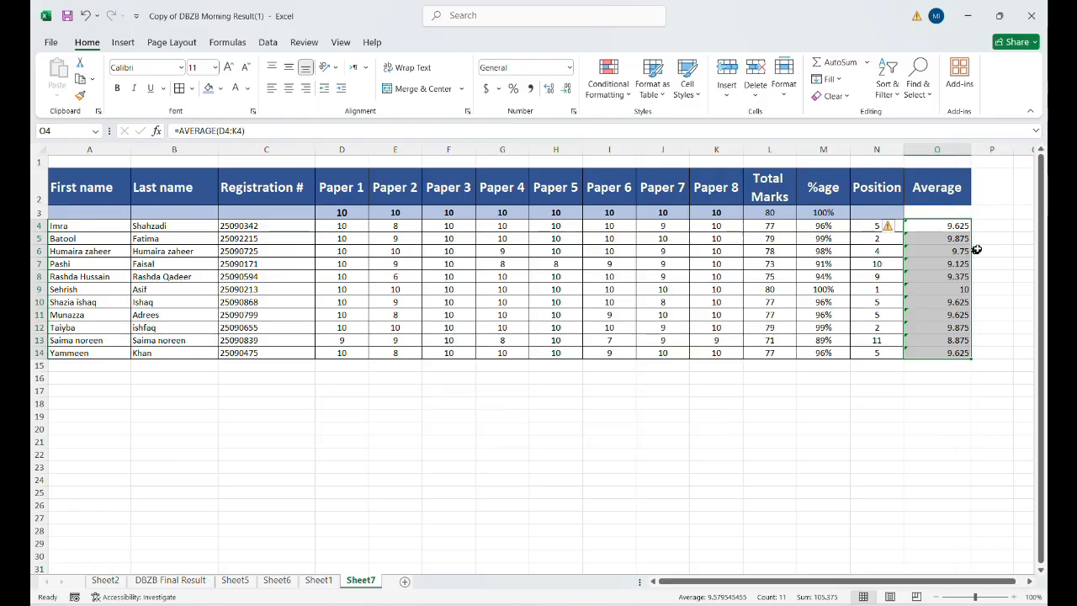
Step: Add the header "Status" in cell P2, beside the Average column
left_click(986, 202)
left_click(995, 226)
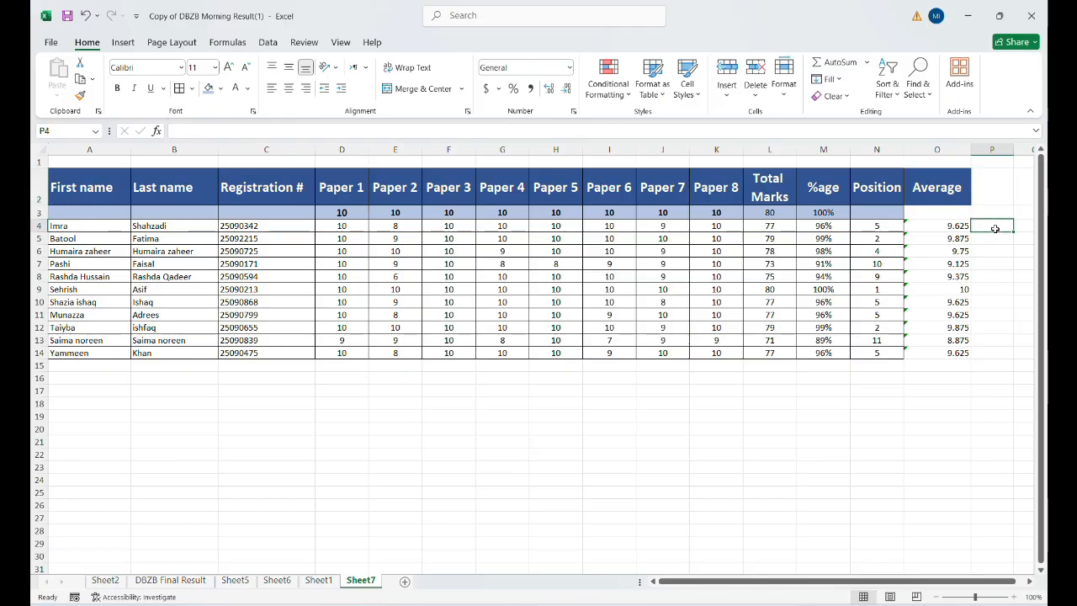
left_click(993, 200)
type("Status")
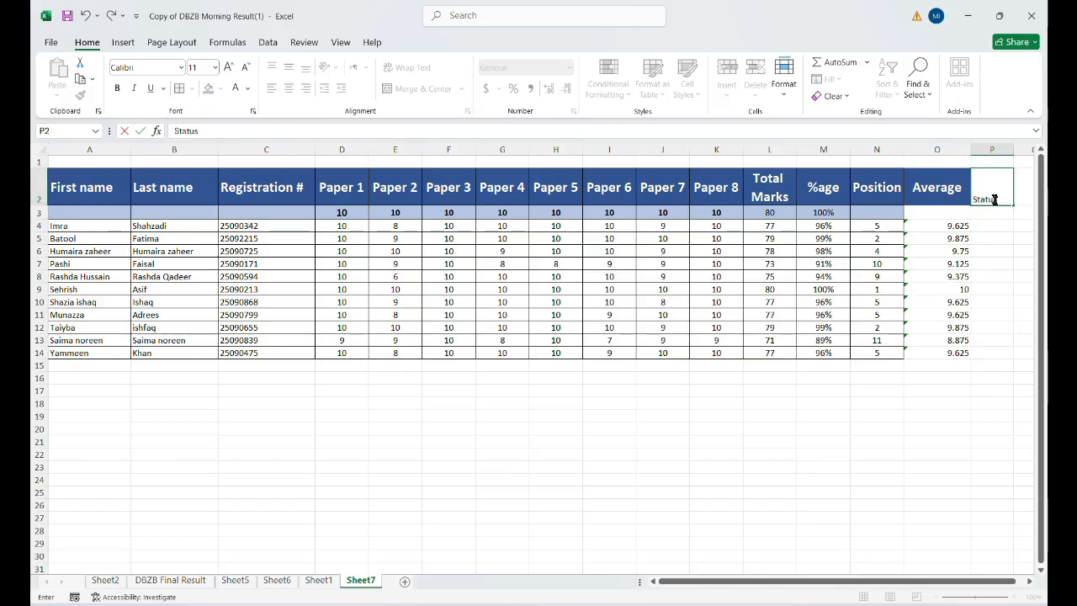
left_click(1002, 239)
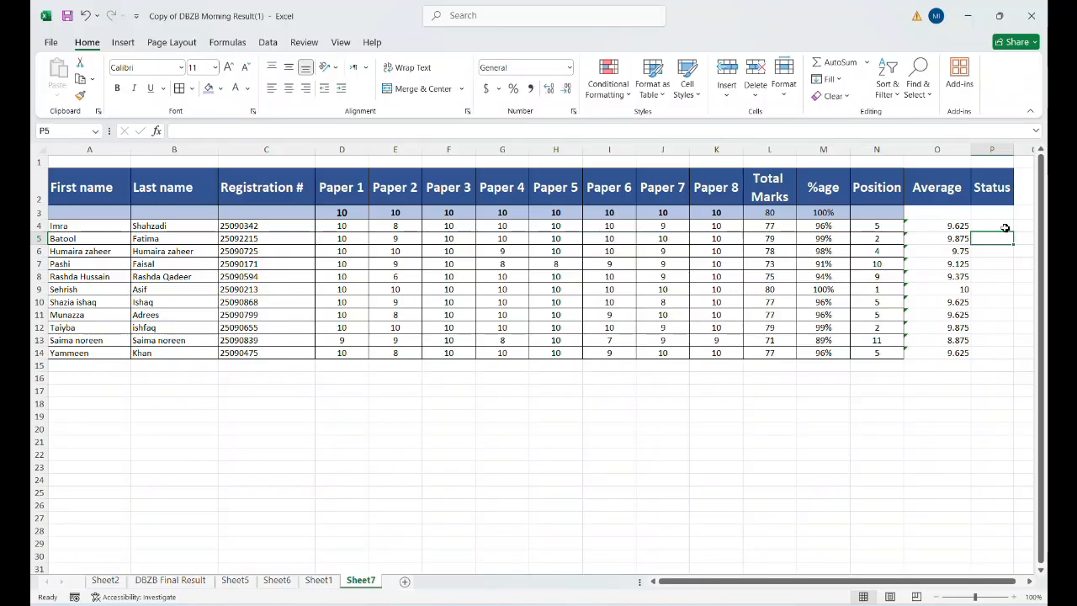
Step: Enter the pass/fail formula =IF(M4>80%,"Pass","Fail") in P4, testing the first student's percentage
left_click(1004, 226)
type("=")
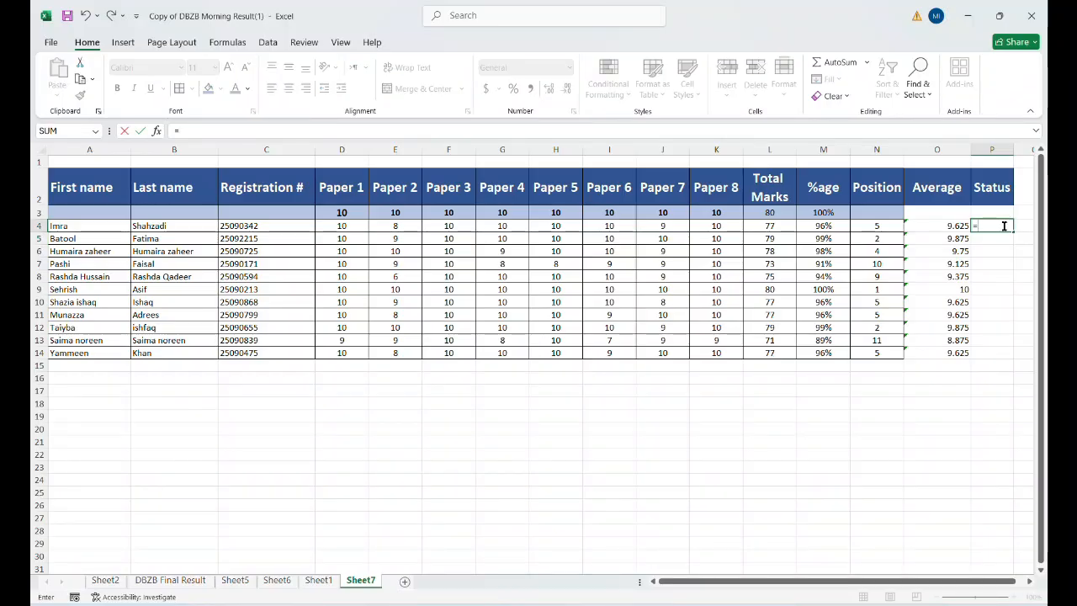
type("If")
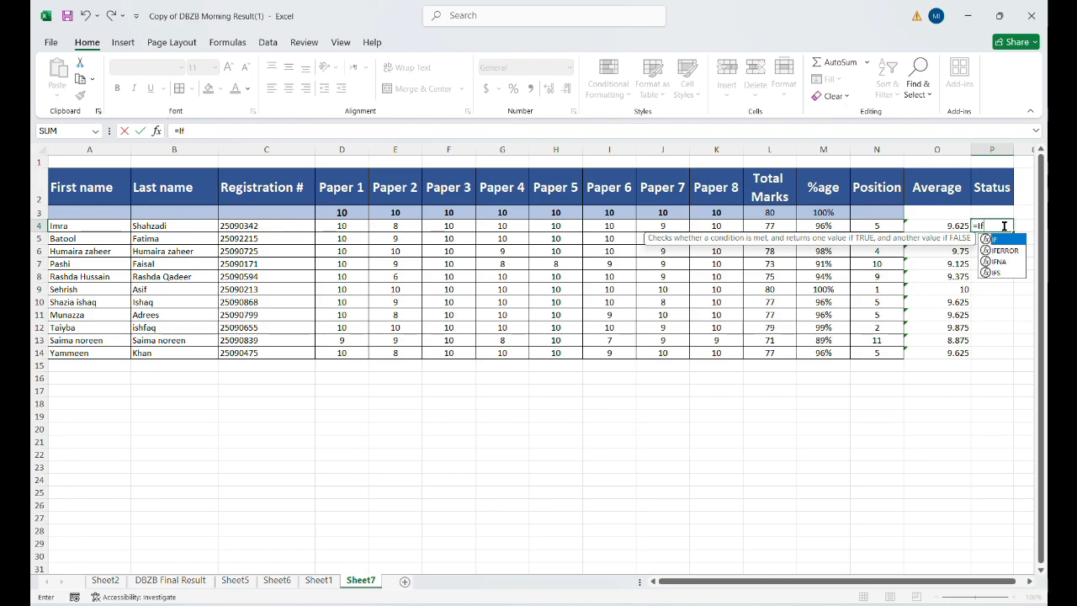
type("(")
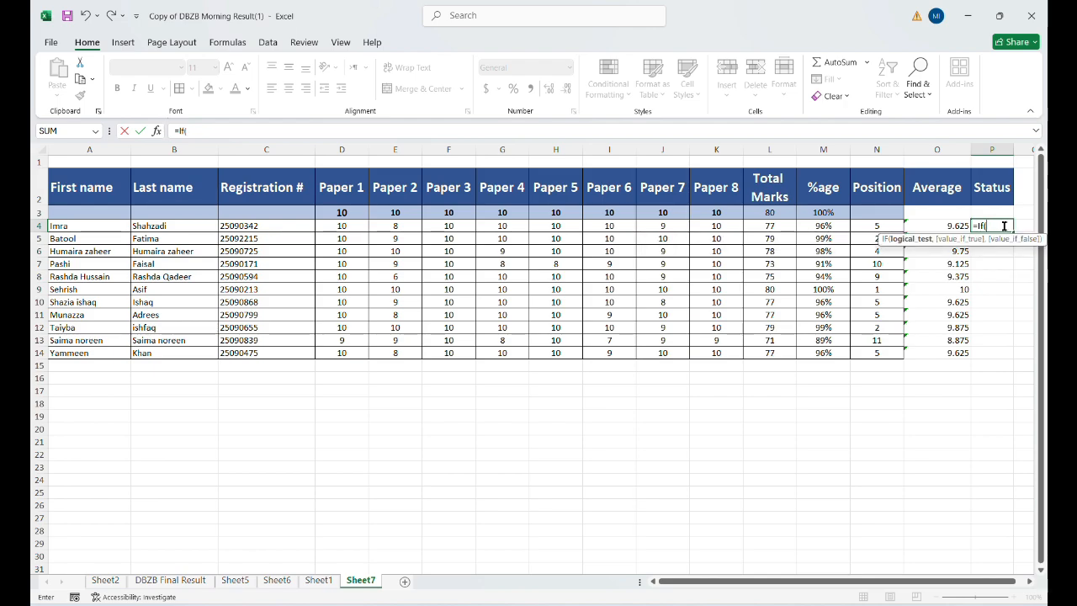
left_click(803, 225)
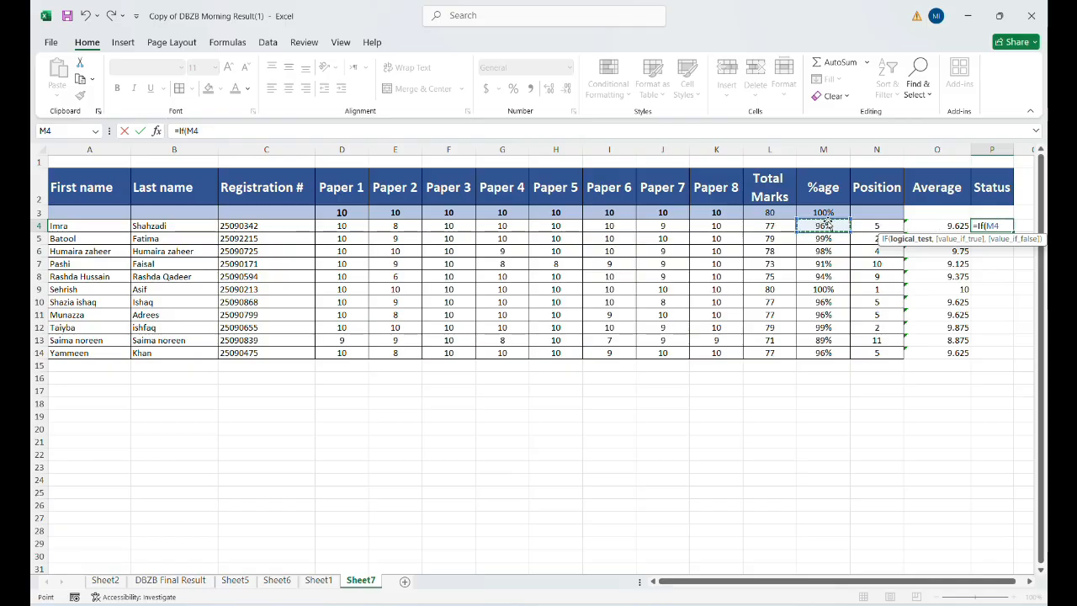
type(">80%")
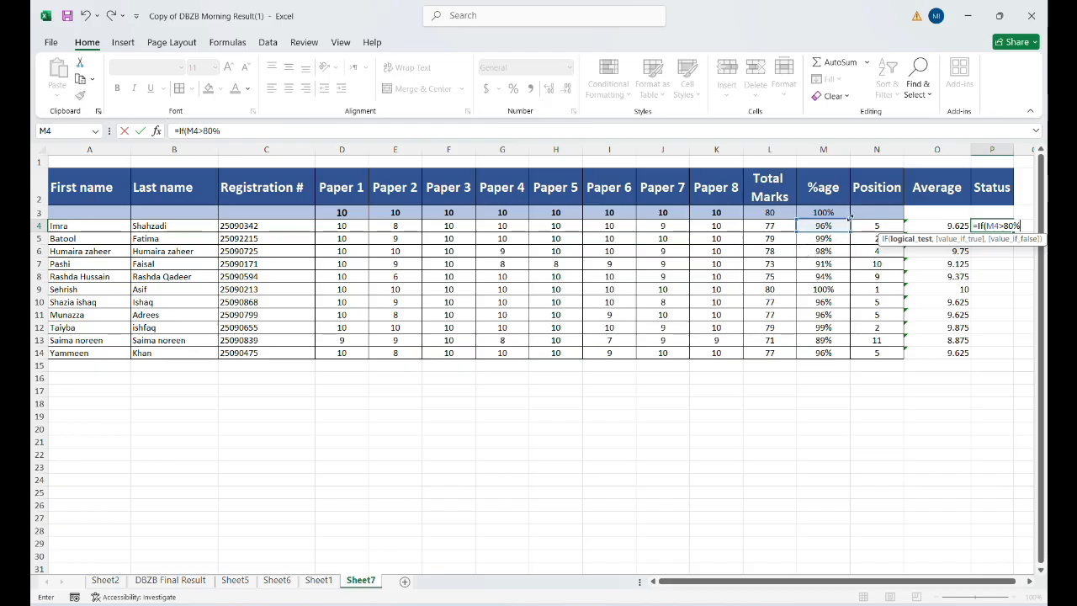
type(",")
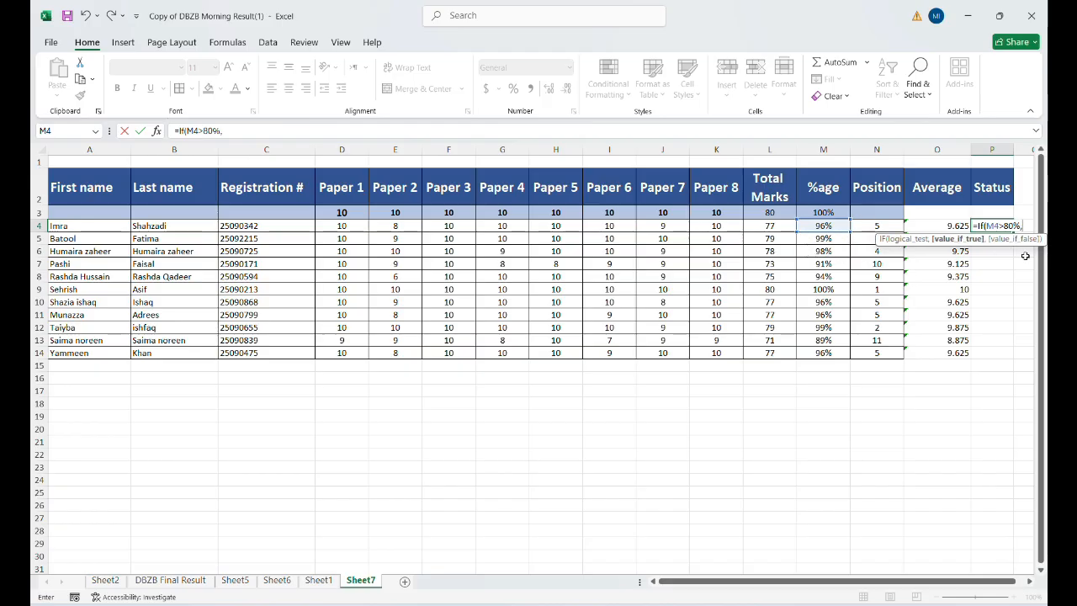
type("\"Pass")
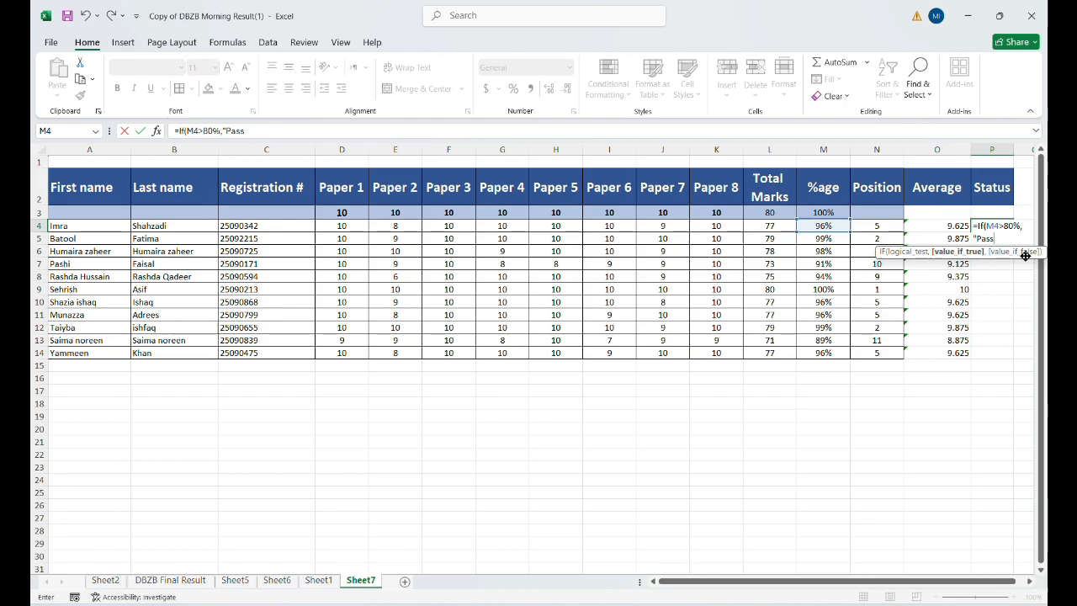
type("\",")
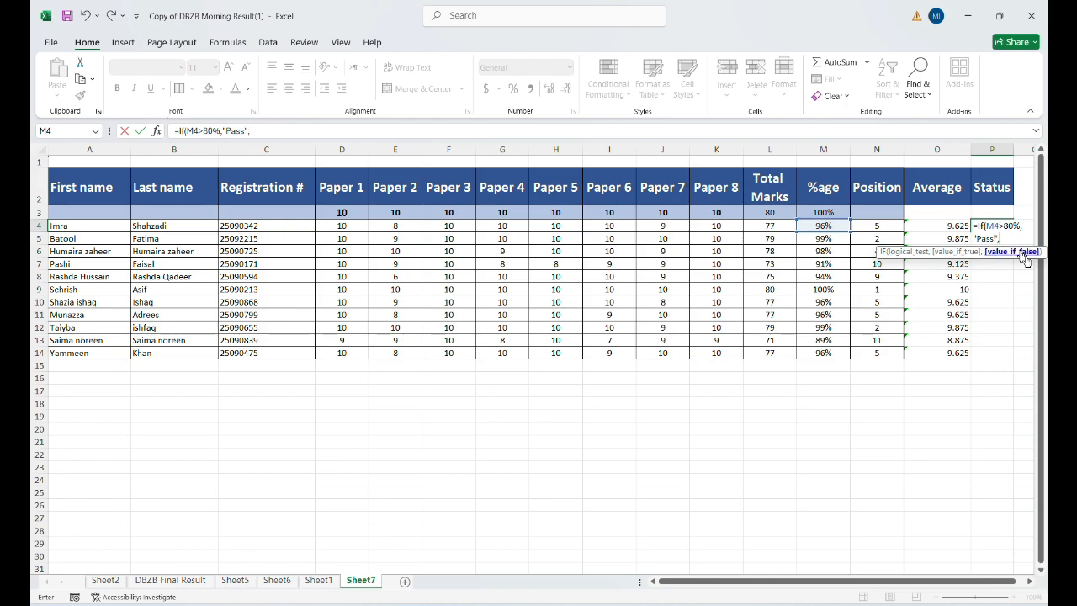
type("\"Fail")
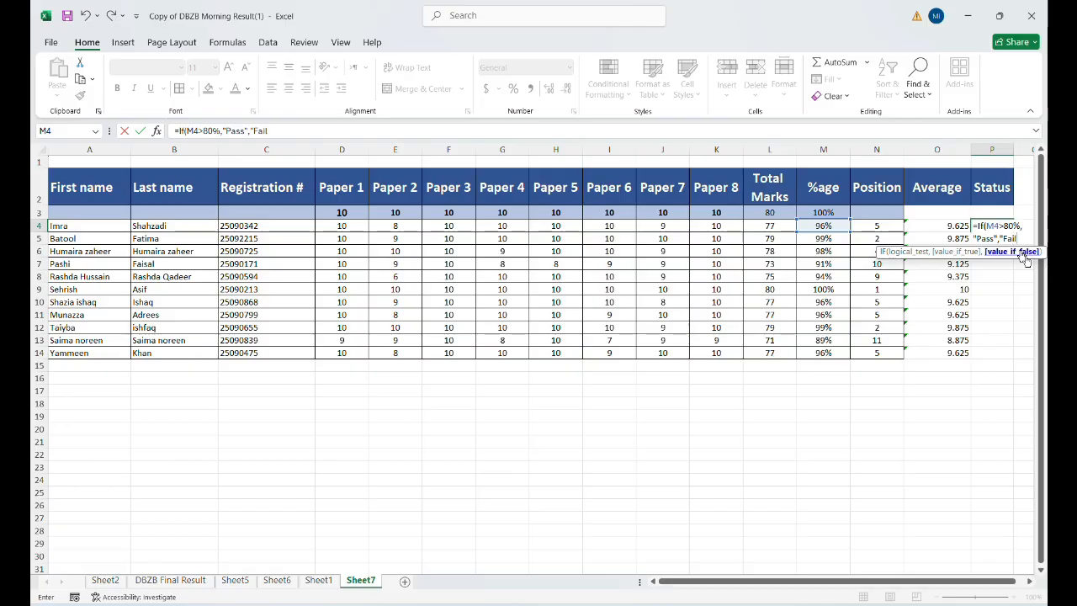
type("\")")
key("Return")
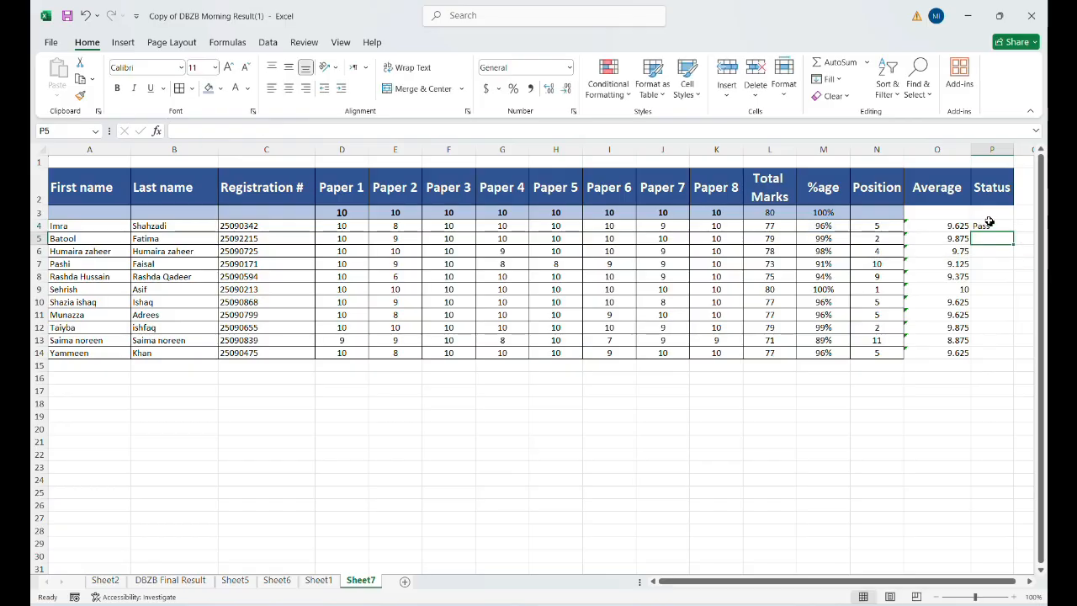
Step: Fill the Status formula from P4 down to P14 for all students
scroll(986, 298, "right", 1)
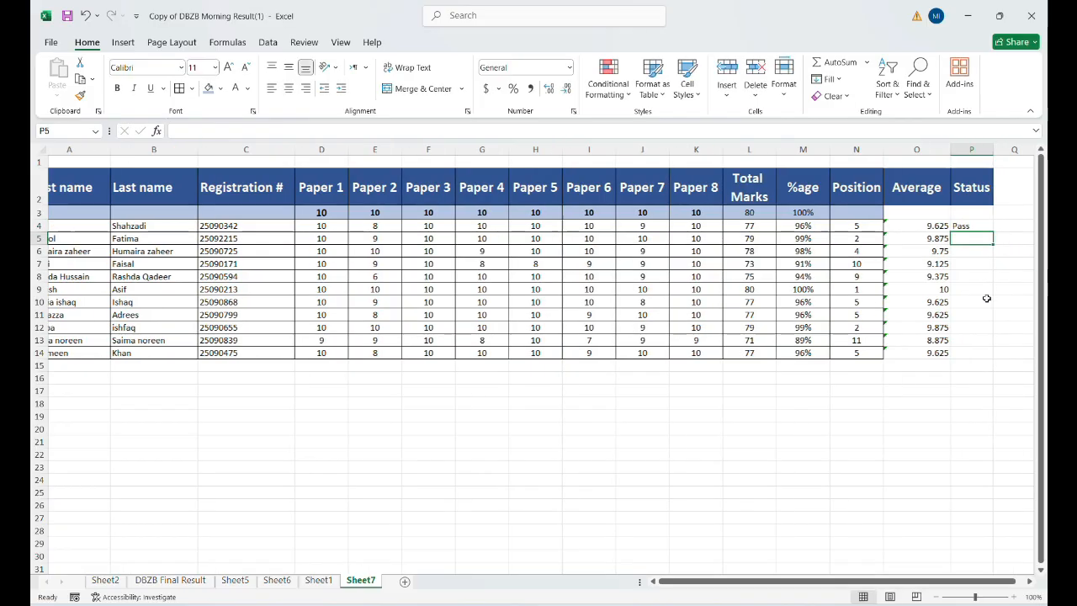
left_click(970, 225)
left_click_drag(979, 230, 980, 357)
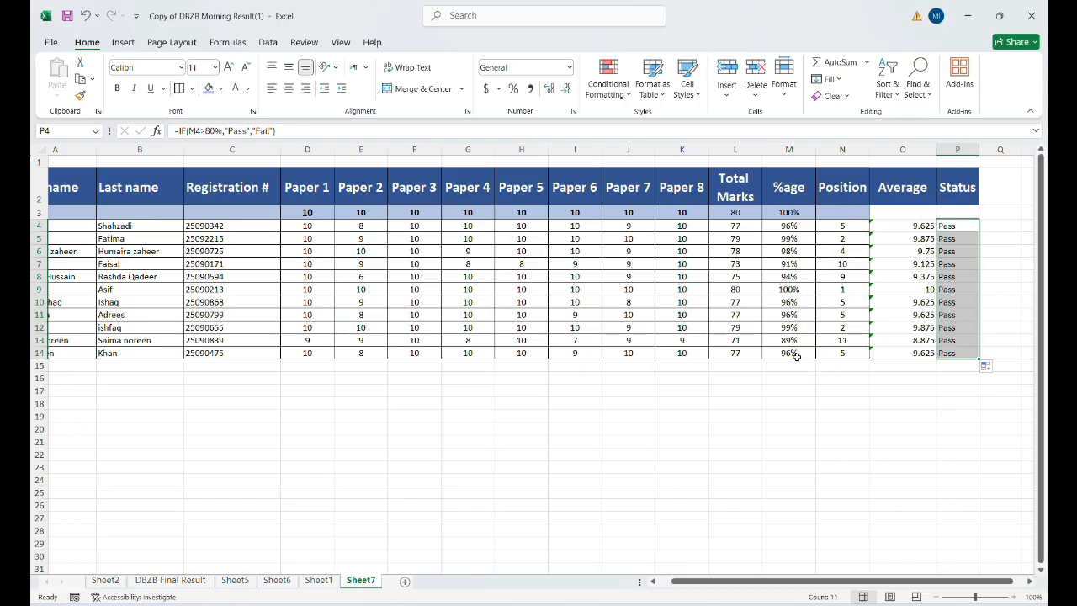
Step: Replace the Status formula in P4 with =IF(M4>90%,"Pass","Fail")
left_click(964, 225)
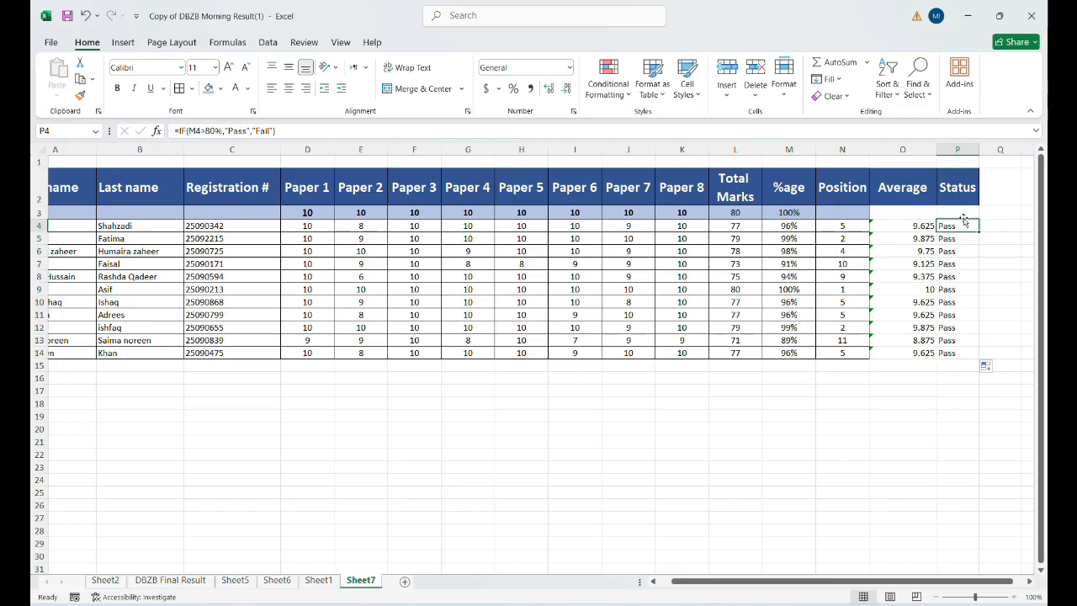
key("BackSpace")
type("=")
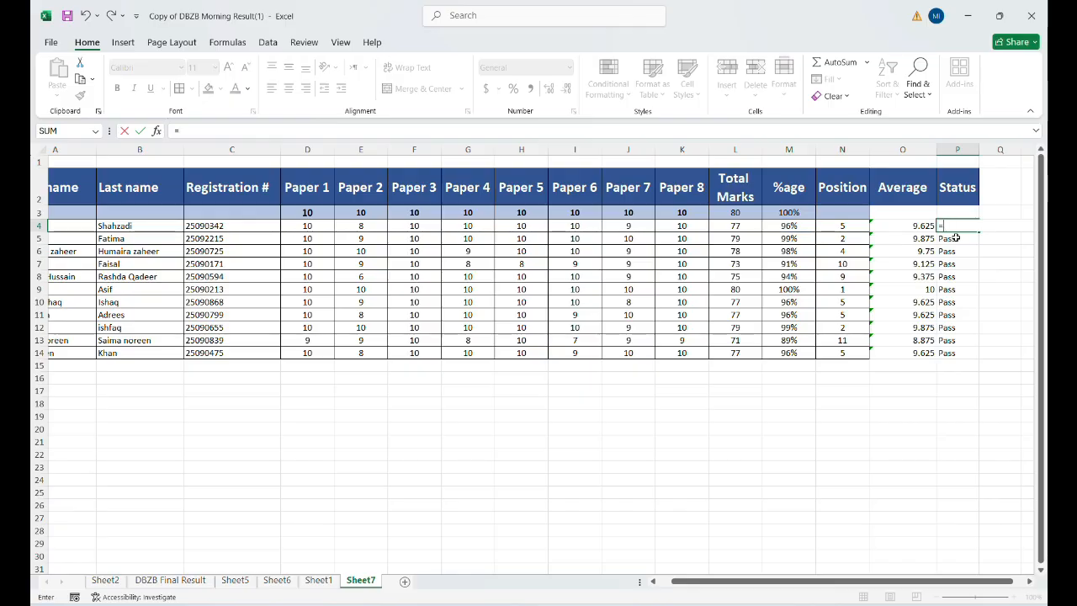
type("If")
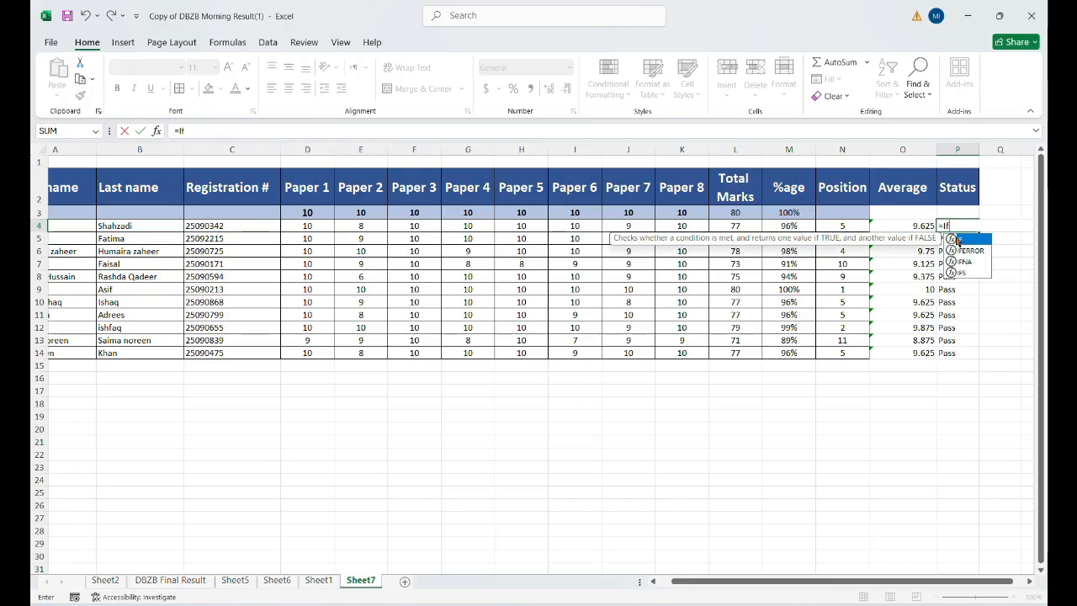
type("(")
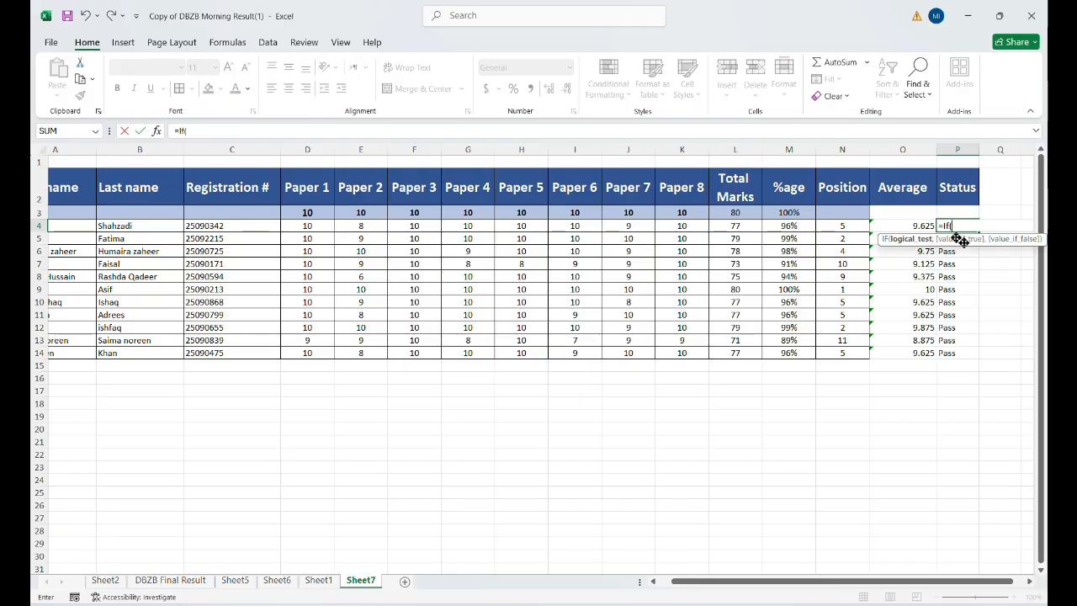
left_click(810, 230)
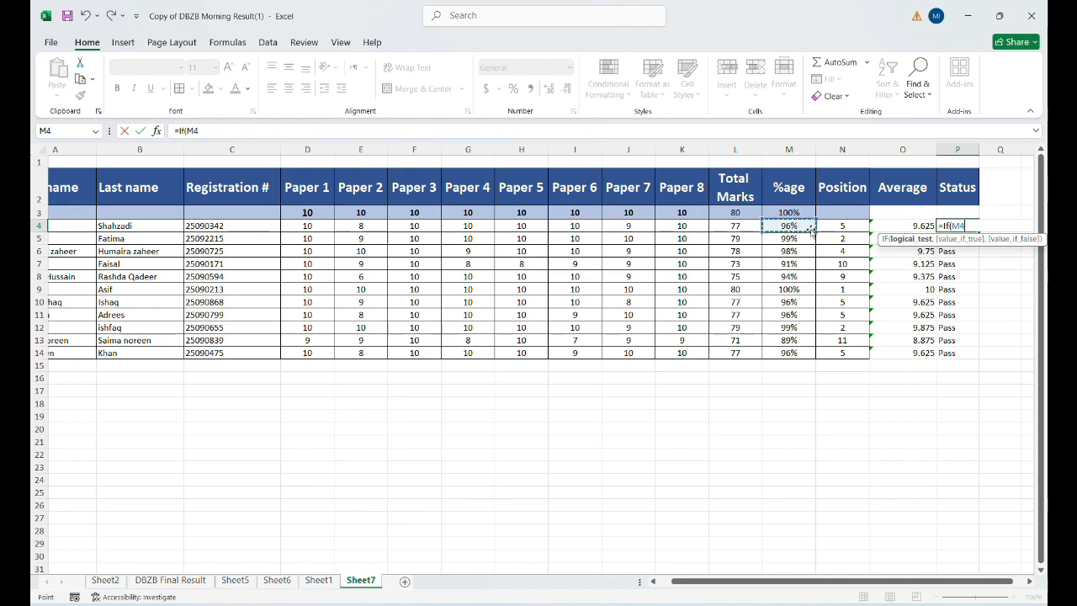
type(">90%")
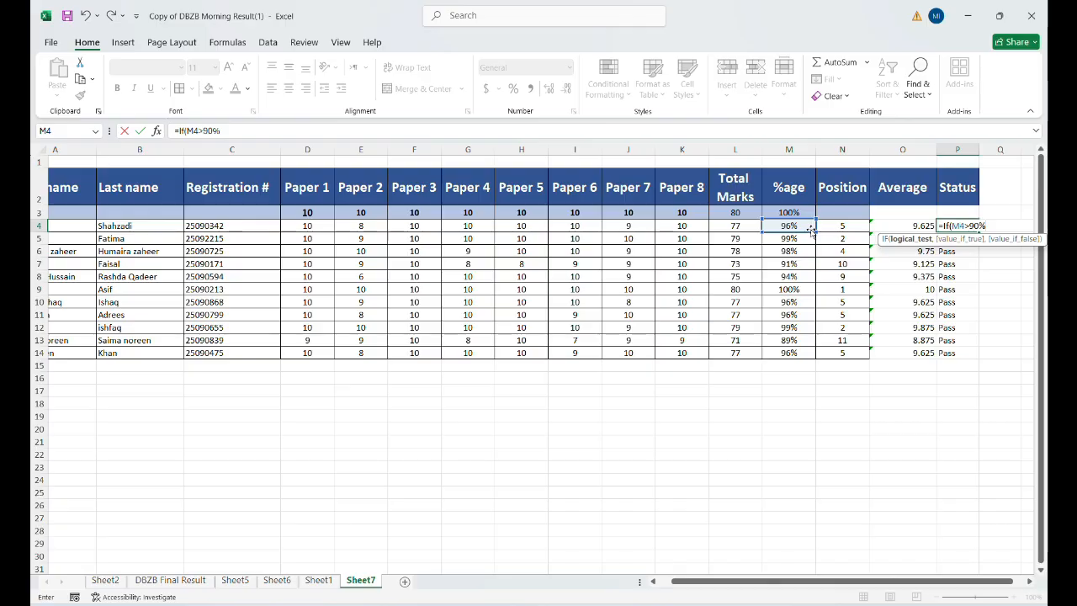
type(",\"Pa")
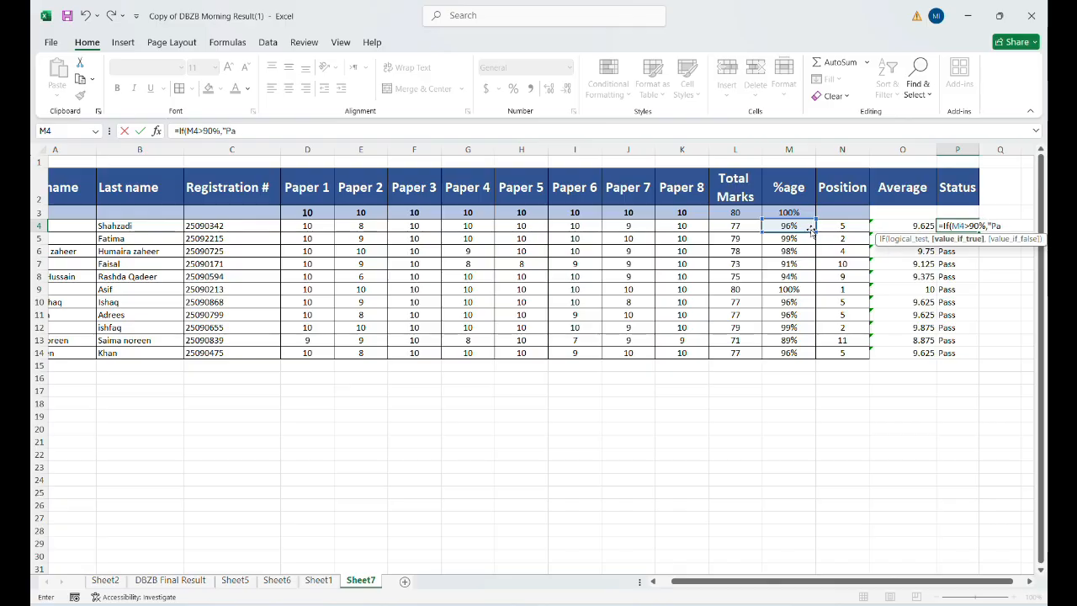
type("ss\"")
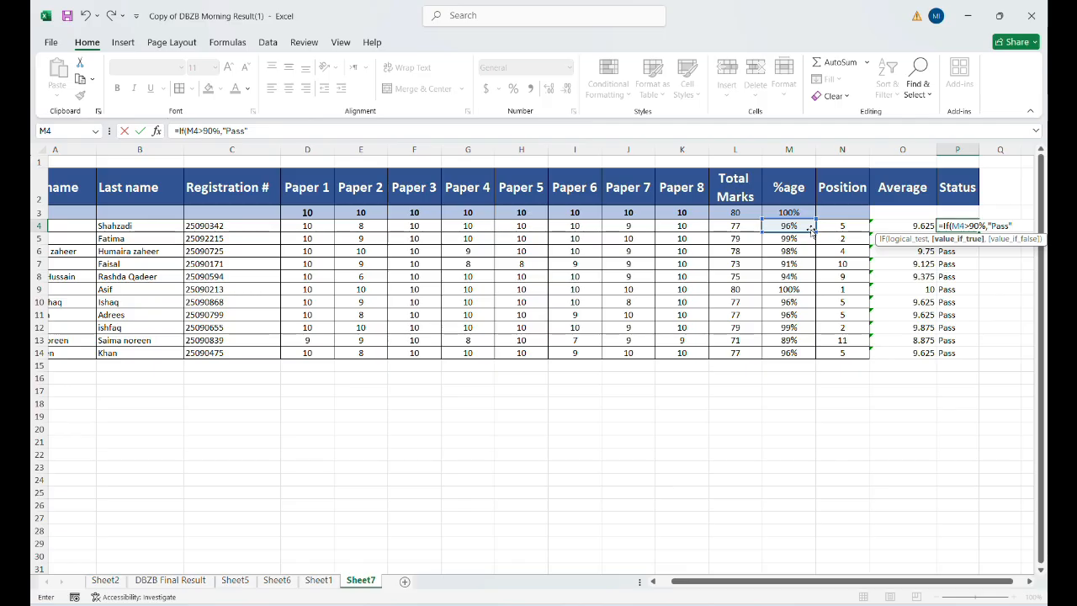
type(",\"Fail")
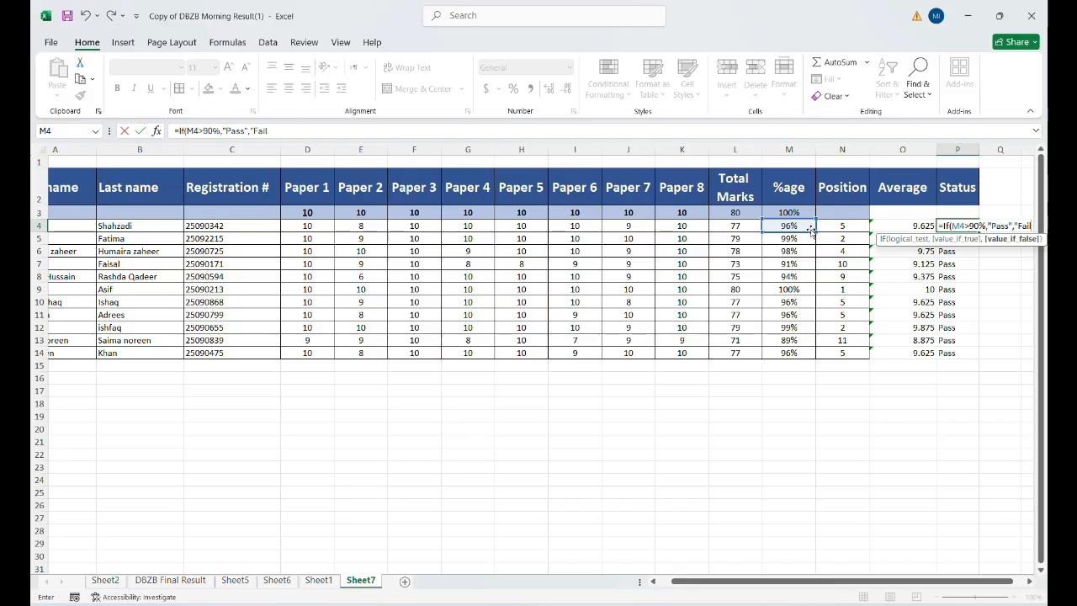
type("\"")
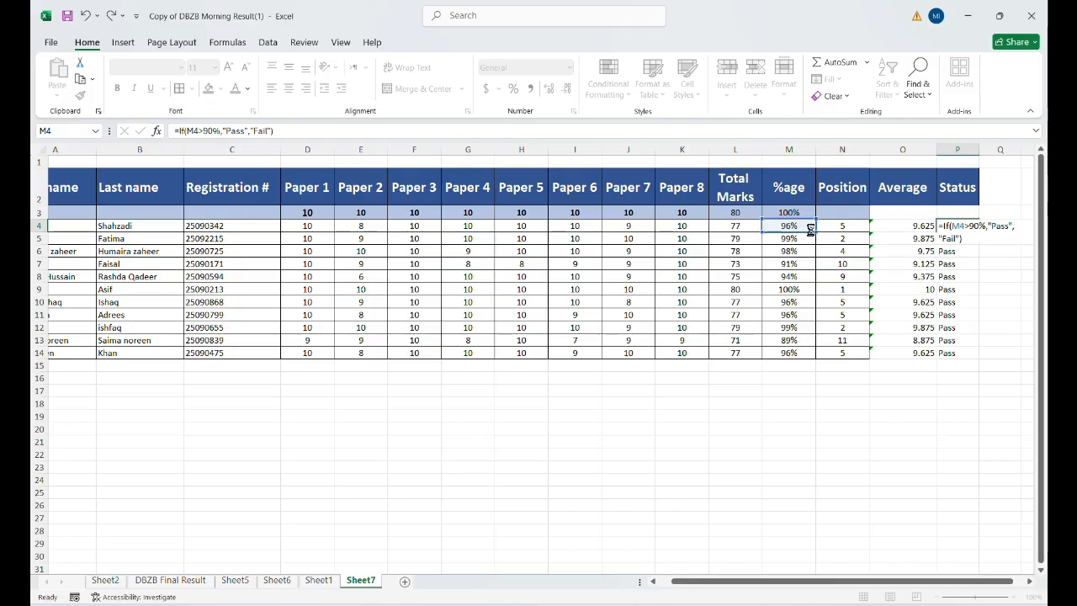
Step: Fill the revised Status formula with the 90% pass threshold from P4 down to P14 and check the students' results
key("Return")
left_click(949, 224)
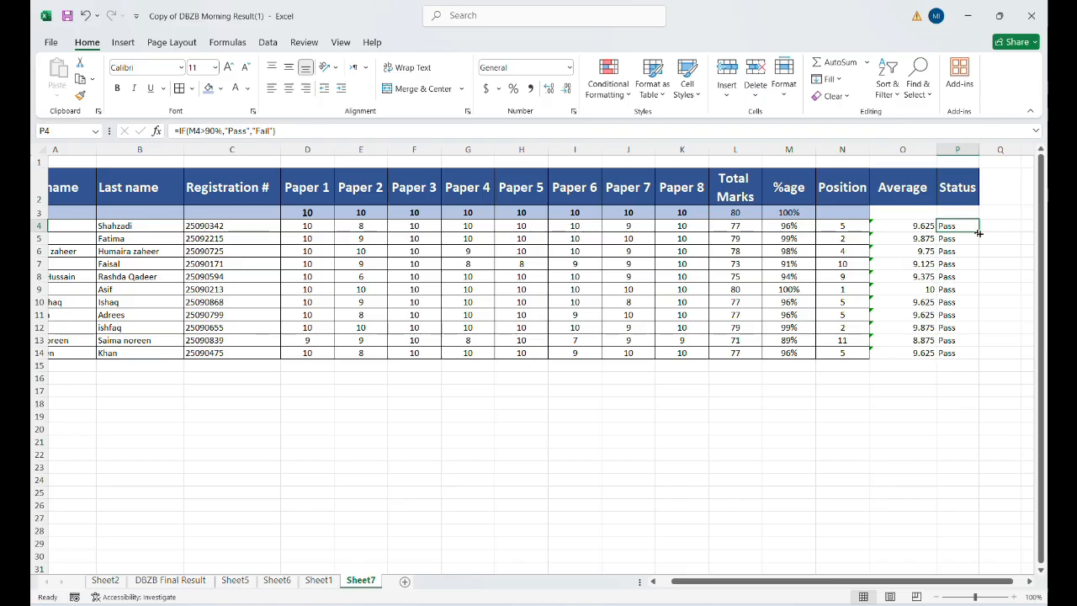
left_click_drag(979, 232, 974, 360)
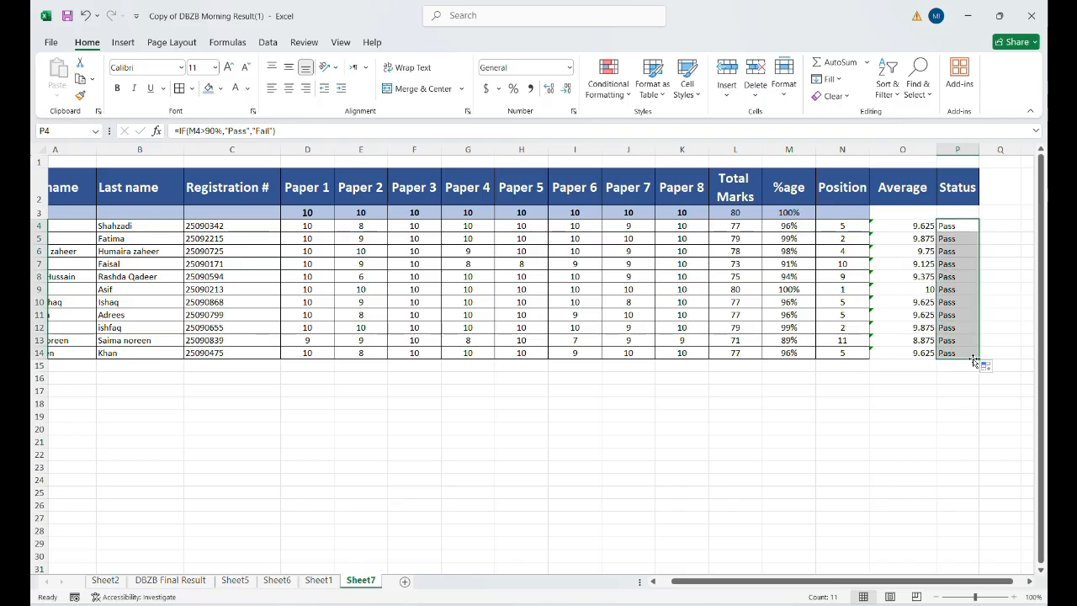
left_click(958, 251)
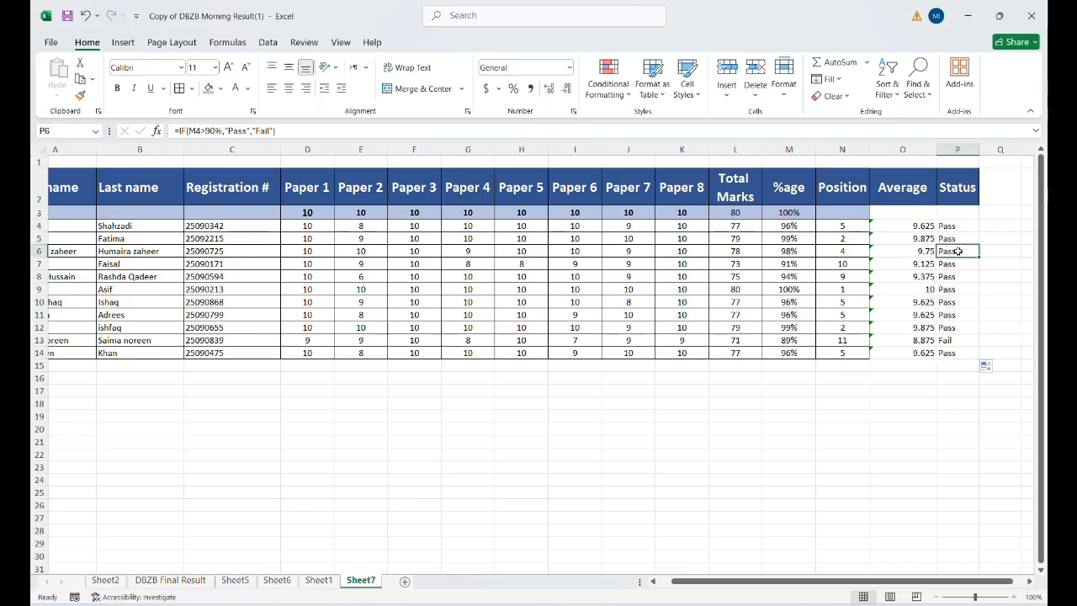
left_click(958, 340)
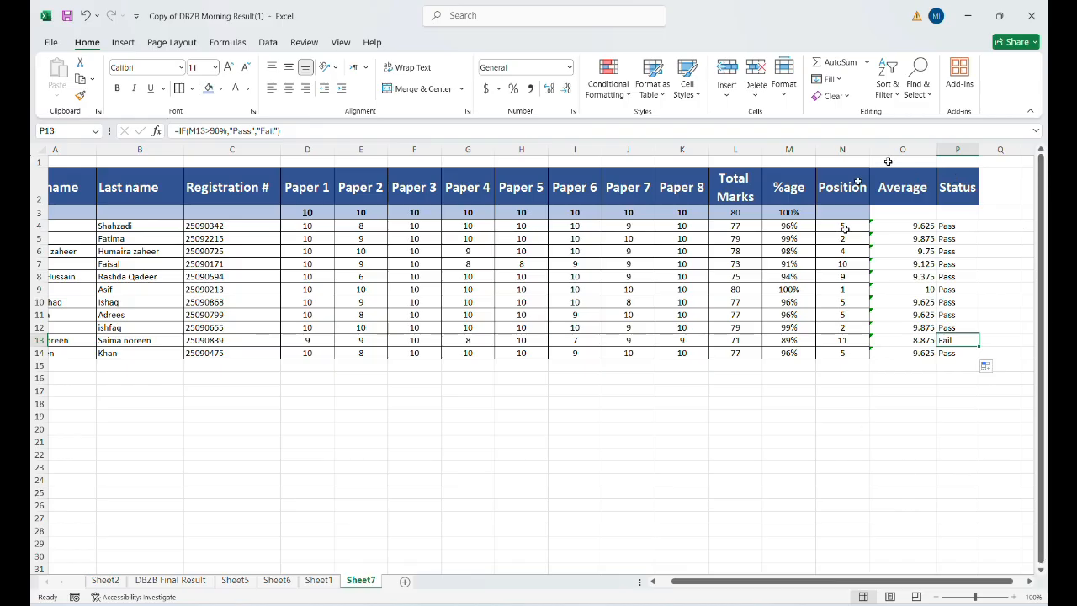
Step: Apply all borders and centre alignment to the Position, Average and Status cells N3:P14
left_click_drag(867, 213, 945, 355)
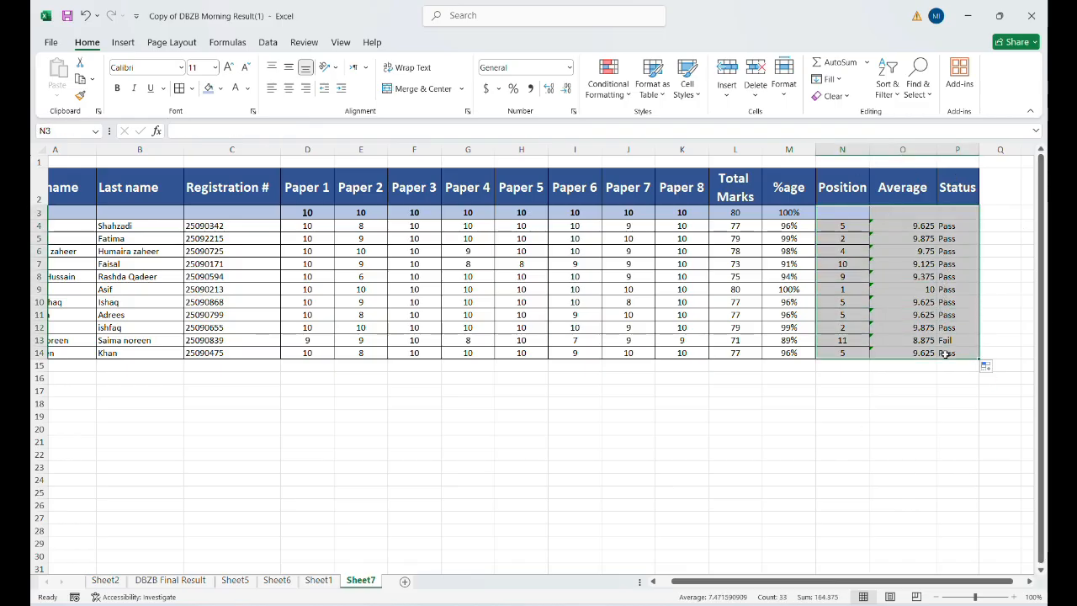
left_click(178, 88)
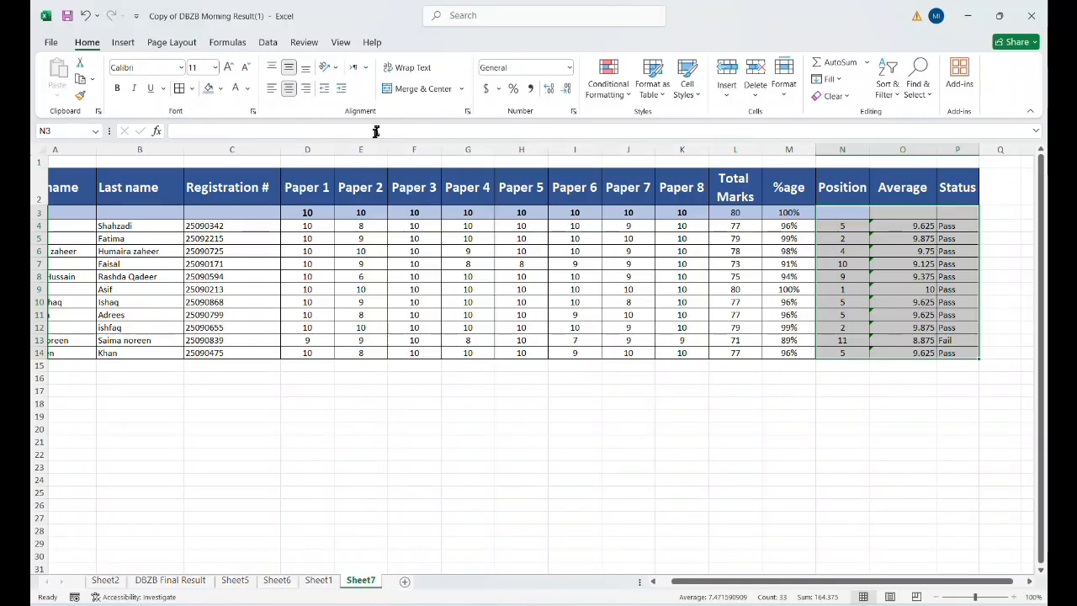
left_click(288, 87)
left_click(634, 384)
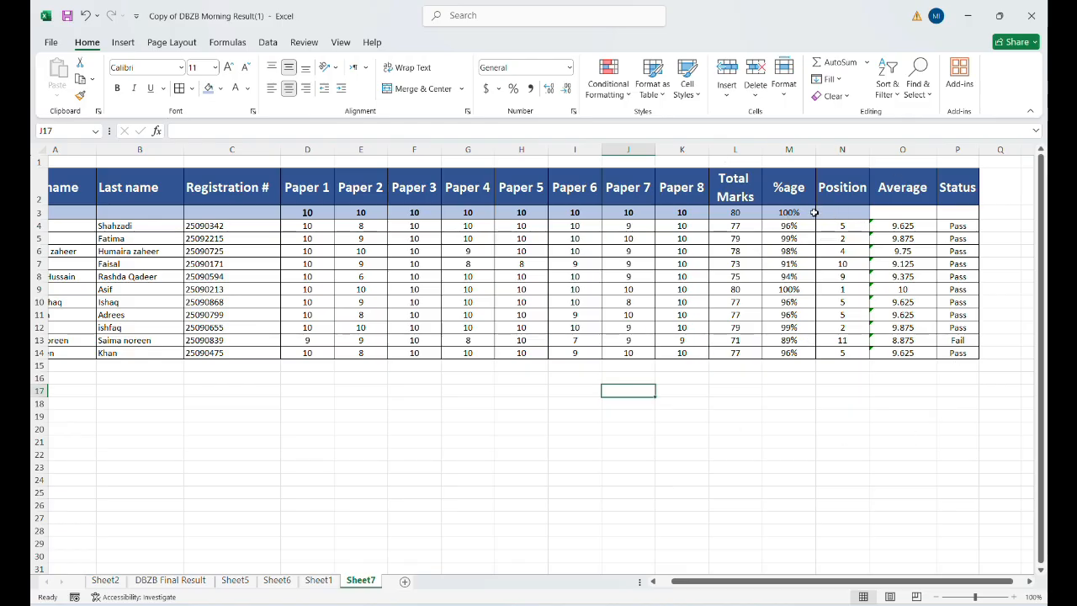
Step: Shade cells M3:P3 light blue so the maximum-marks row's fill extends across the Average and Status columns
left_click_drag(815, 212, 942, 213)
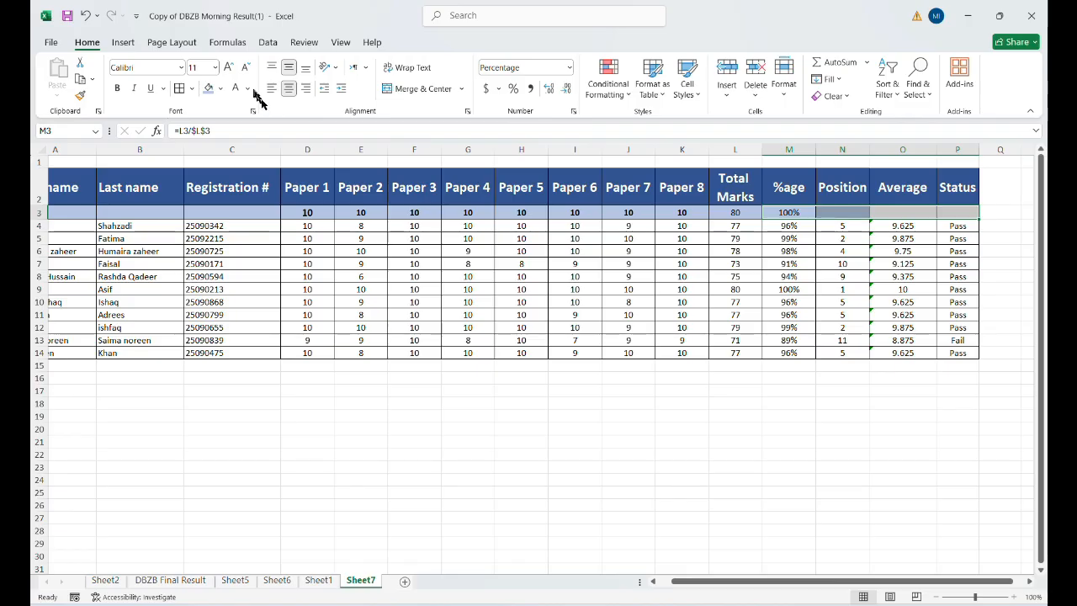
left_click(207, 90)
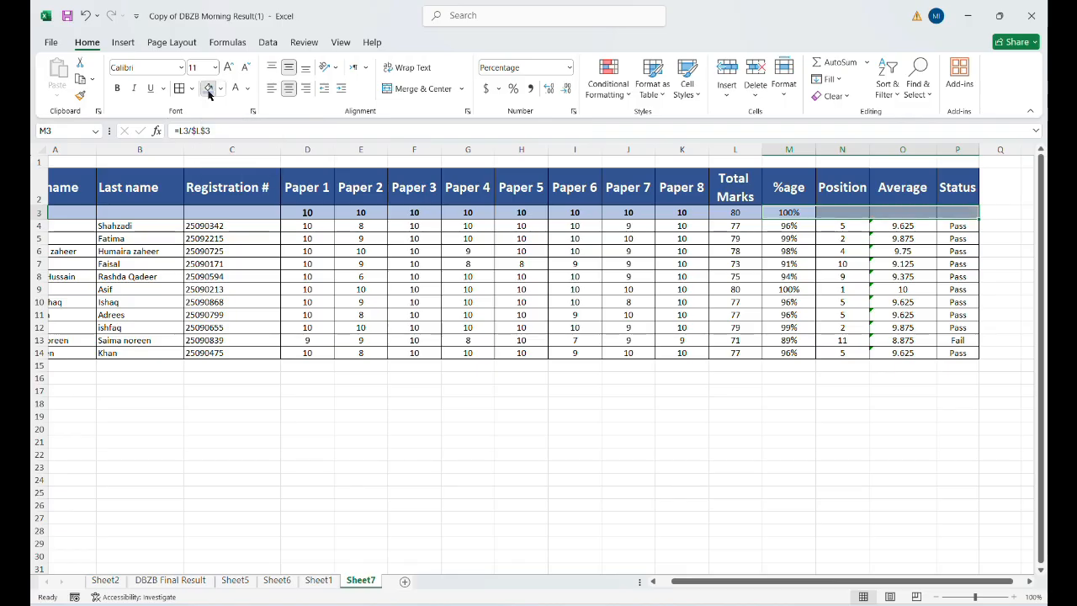
left_click(602, 452)
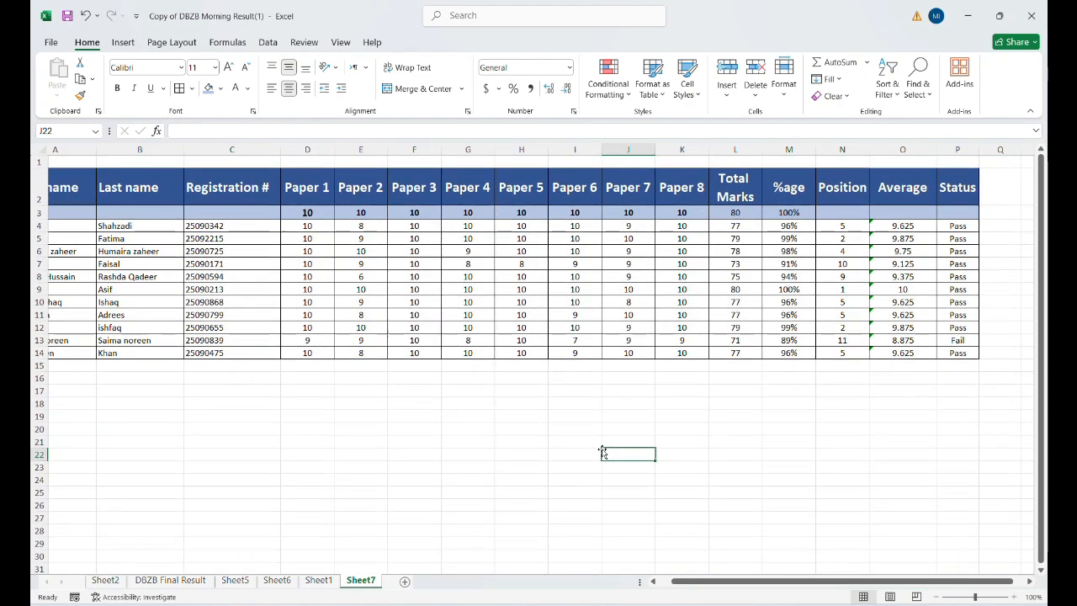
scroll(602, 452, "left", 2)
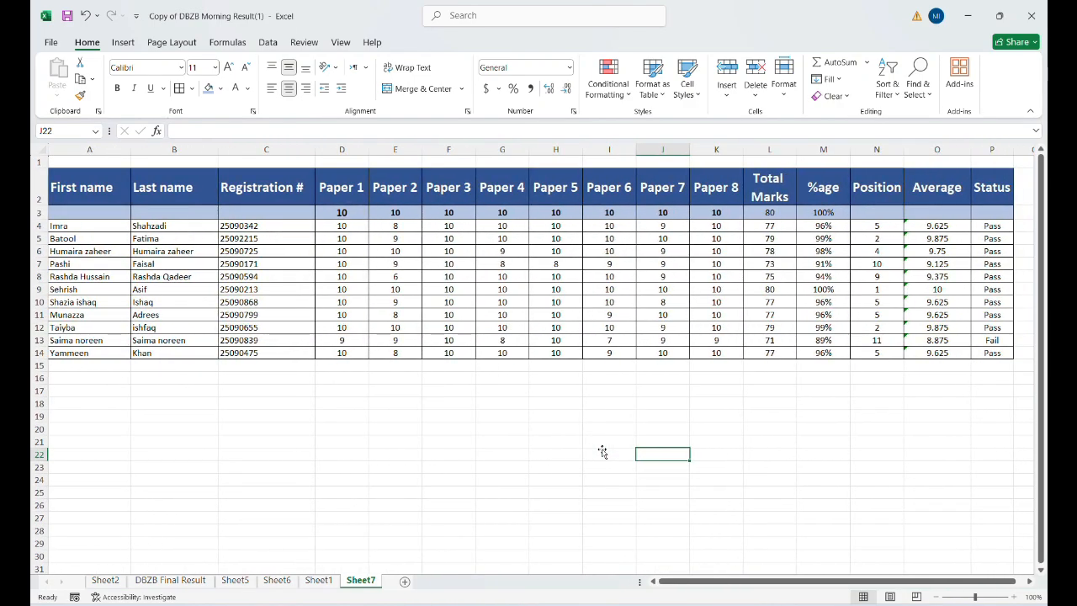